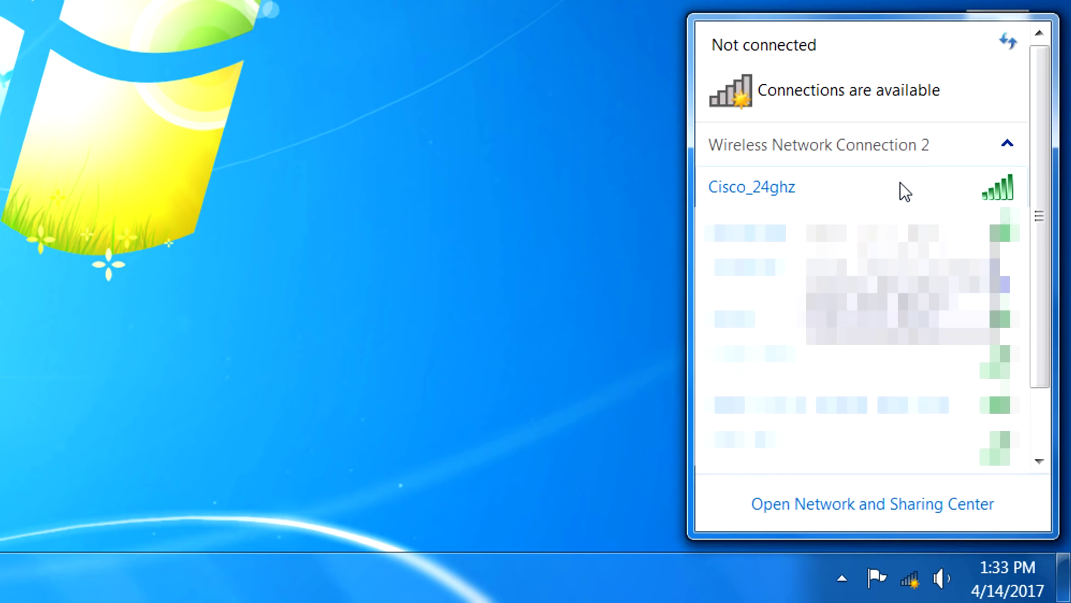
Connect to the Cisco_24ghz wireless network and reload the Google page in Firefox to test internet access
click(760, 189)
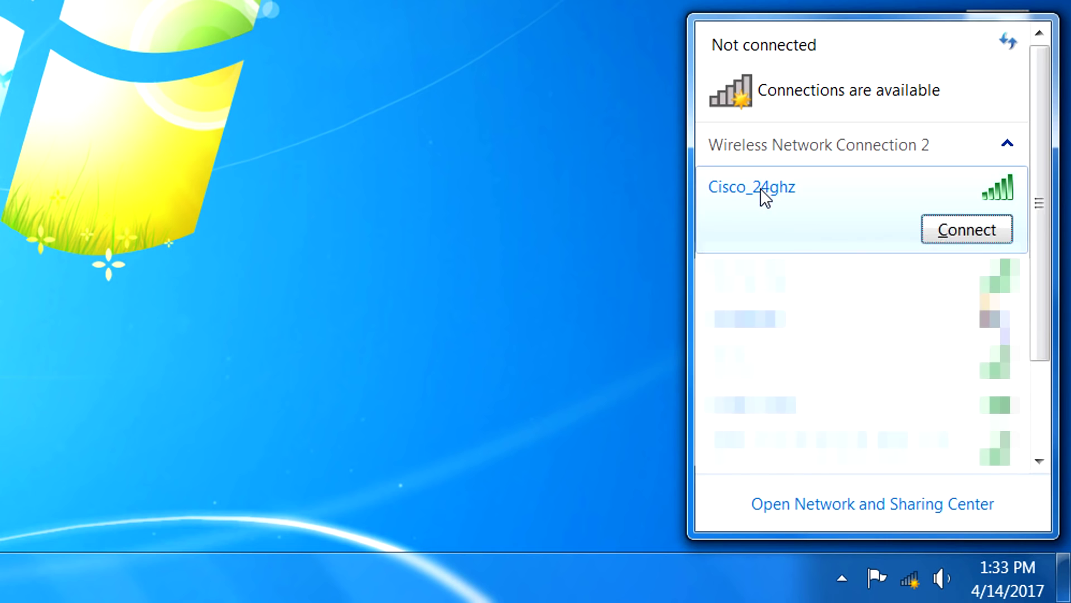
click(975, 229)
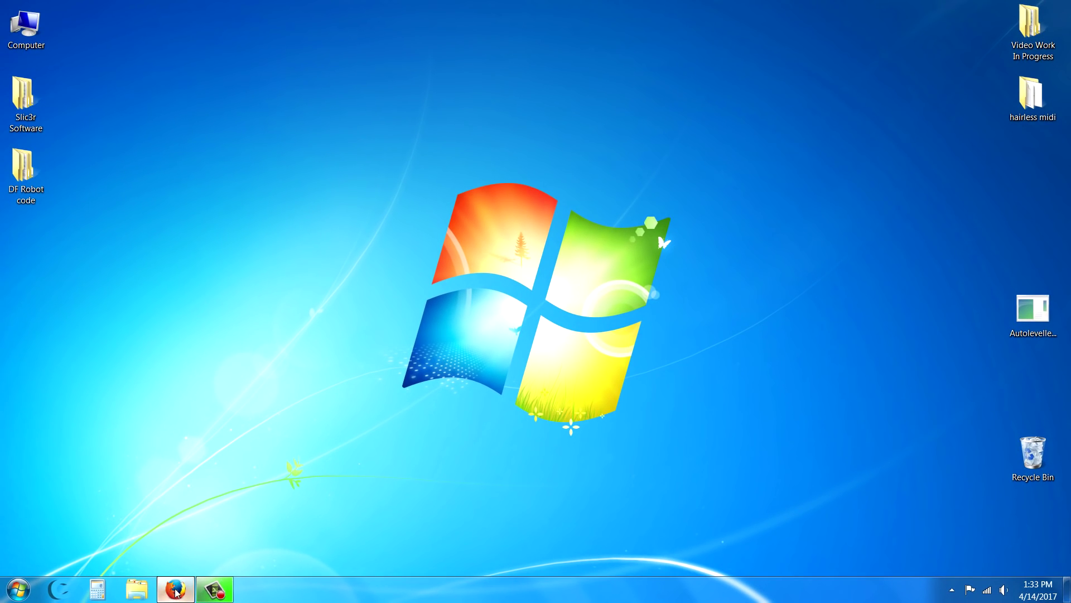
click(176, 592)
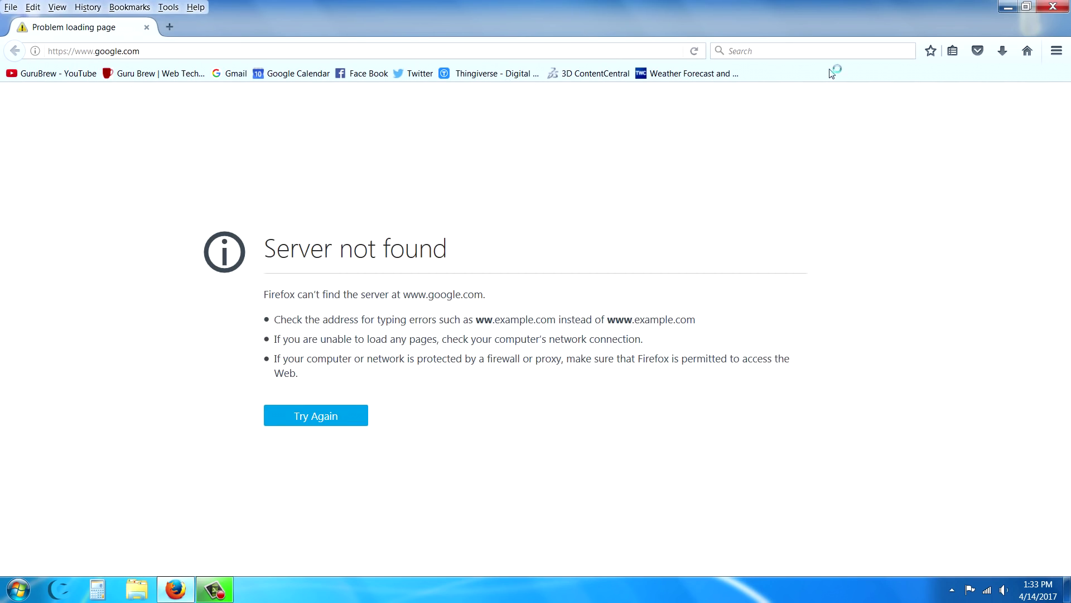
click(696, 51)
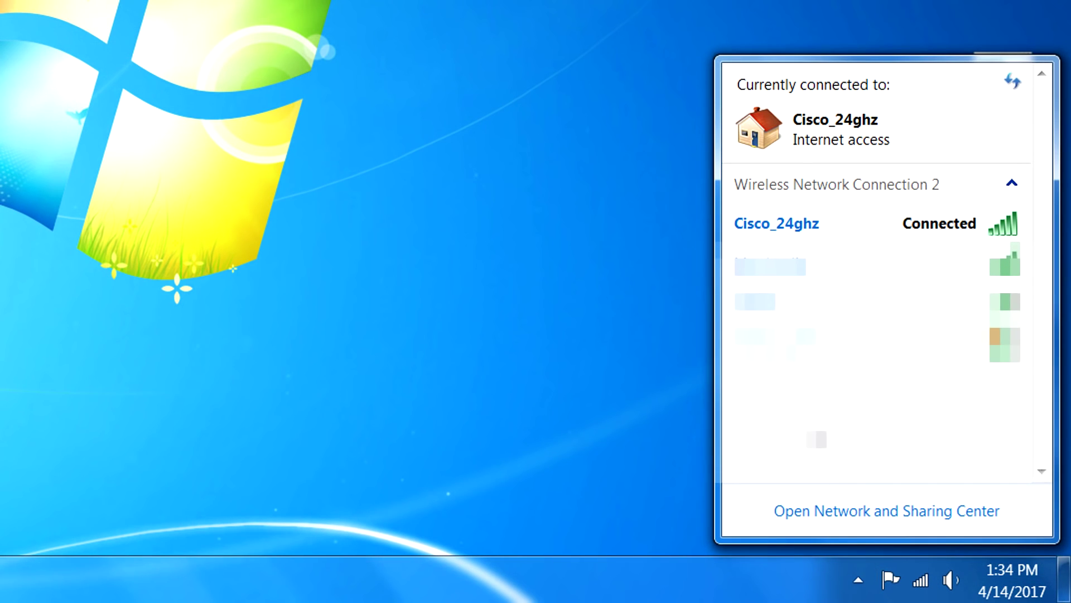
Disconnect and reconnect the Cisco_24ghz wireless network, and check internet access by reloading the Google page in Firefox
mouse_move(816, 439)
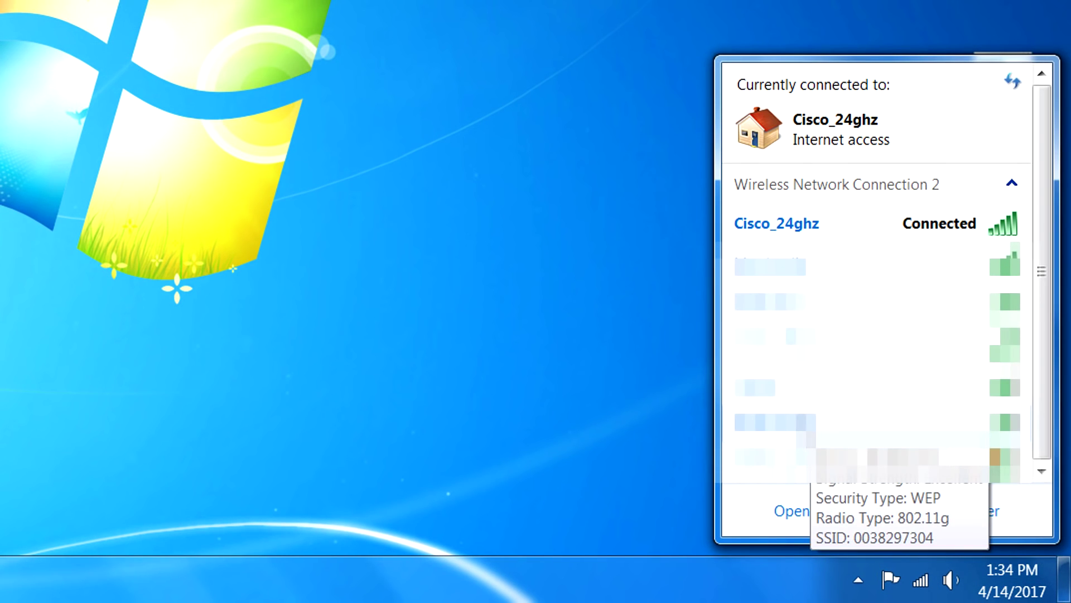
click(787, 223)
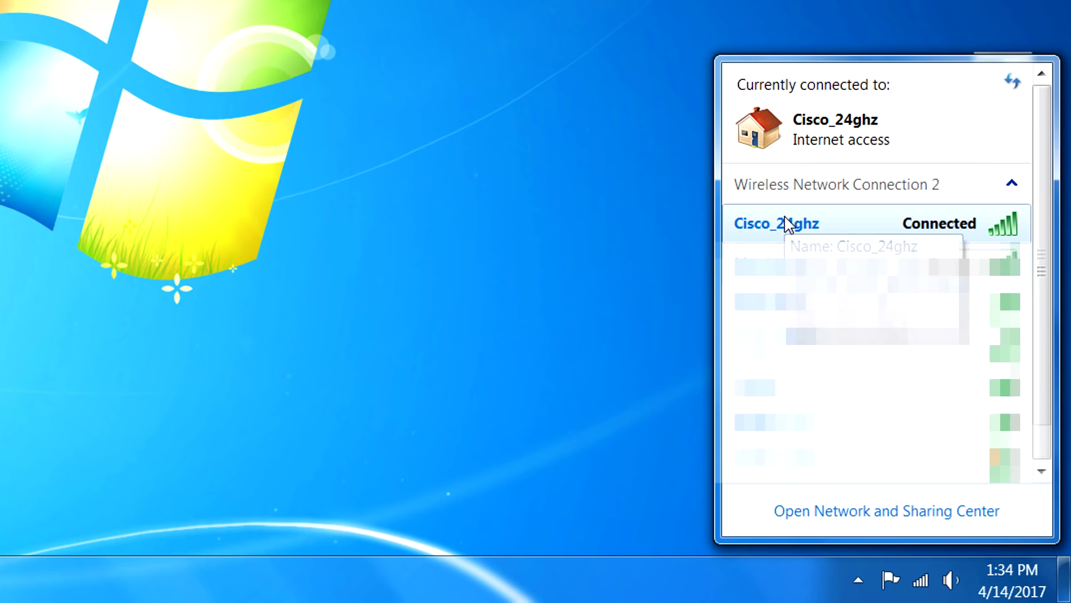
click(935, 265)
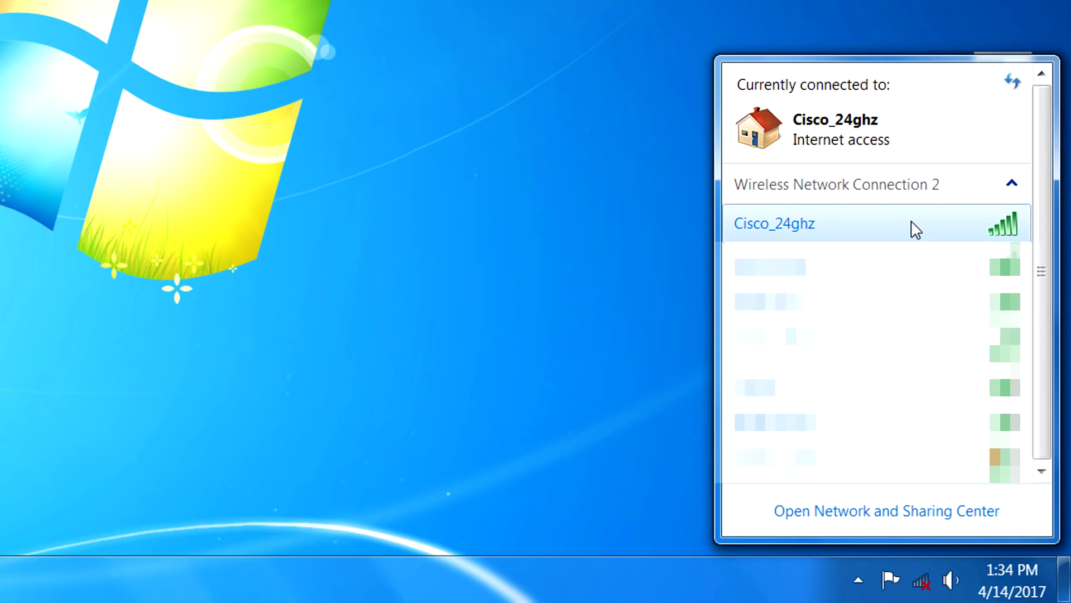
click(847, 228)
click(969, 268)
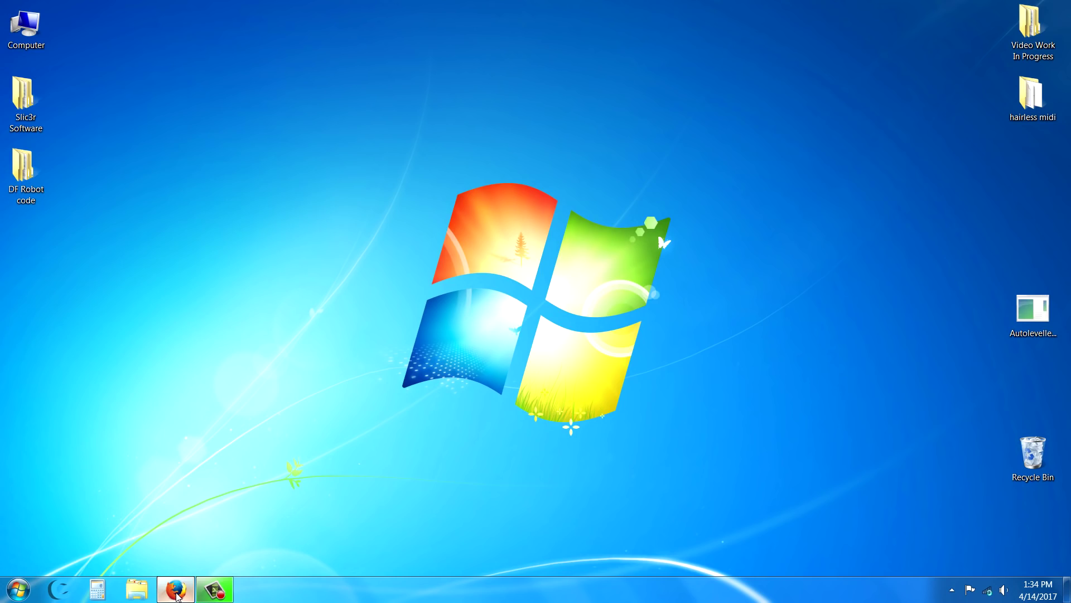
click(176, 592)
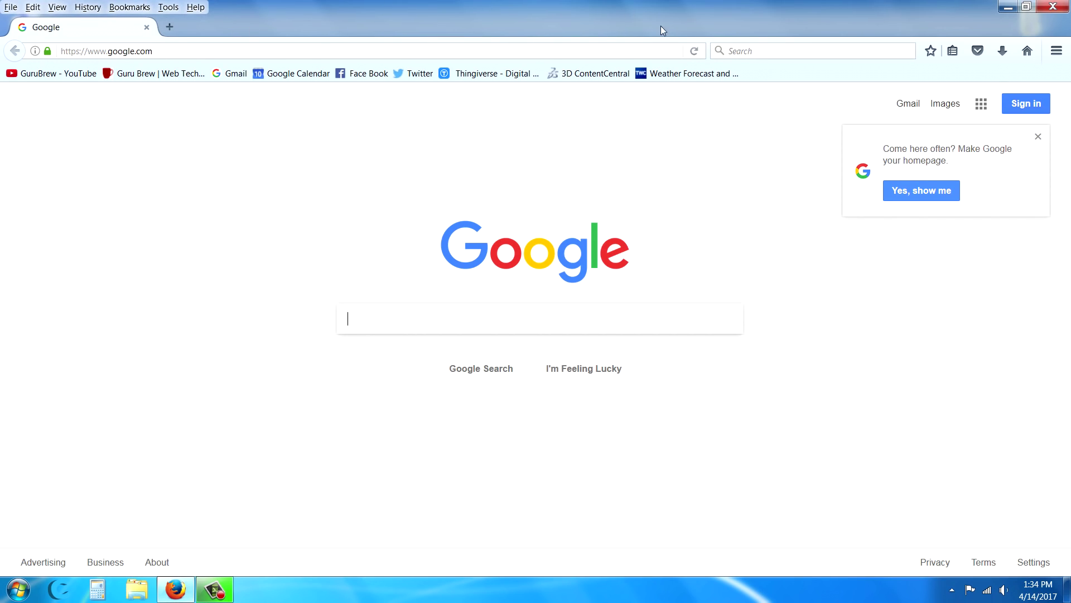
click(694, 50)
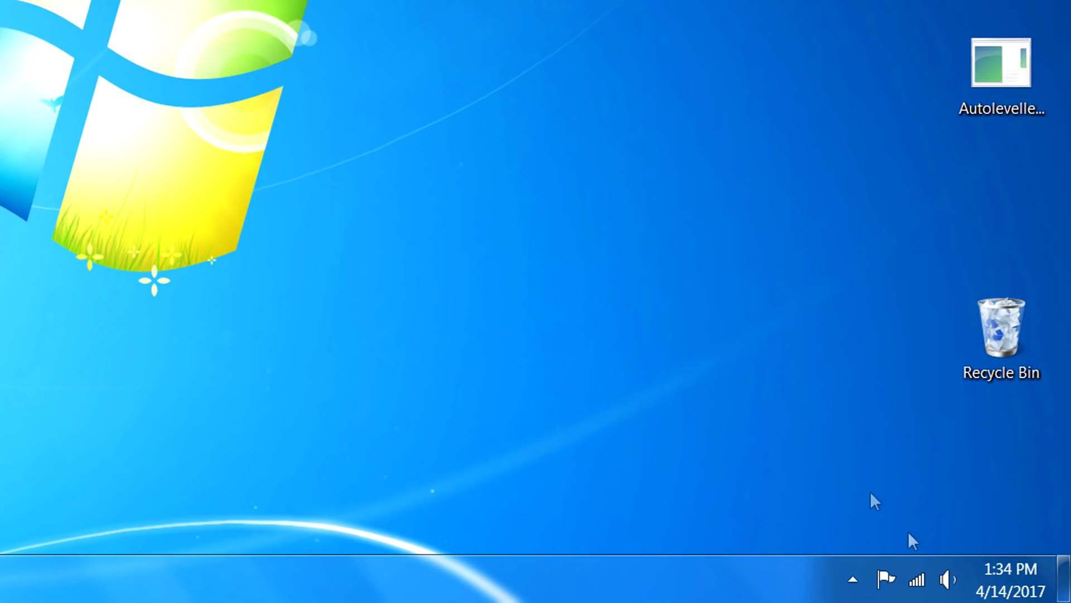
Open the list of managed wireless networks from the Network and Sharing Center
click(917, 580)
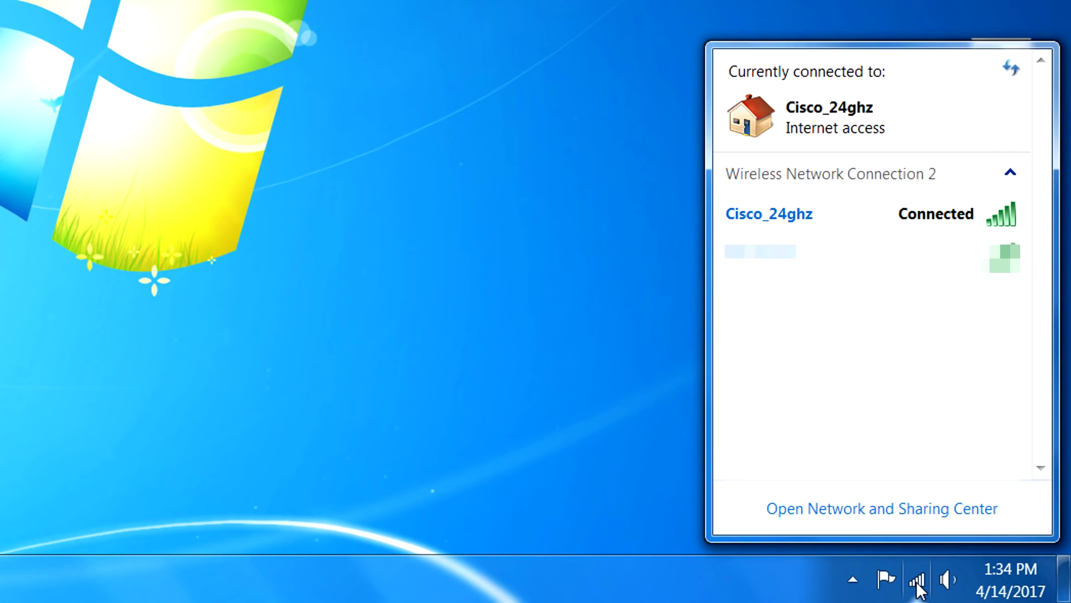
click(803, 509)
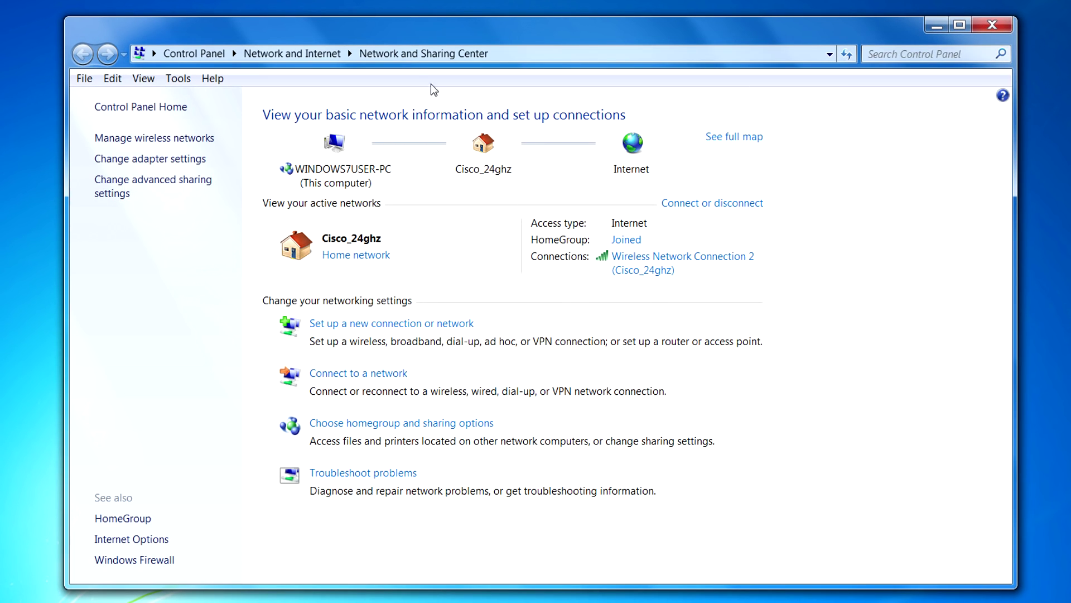
click(139, 141)
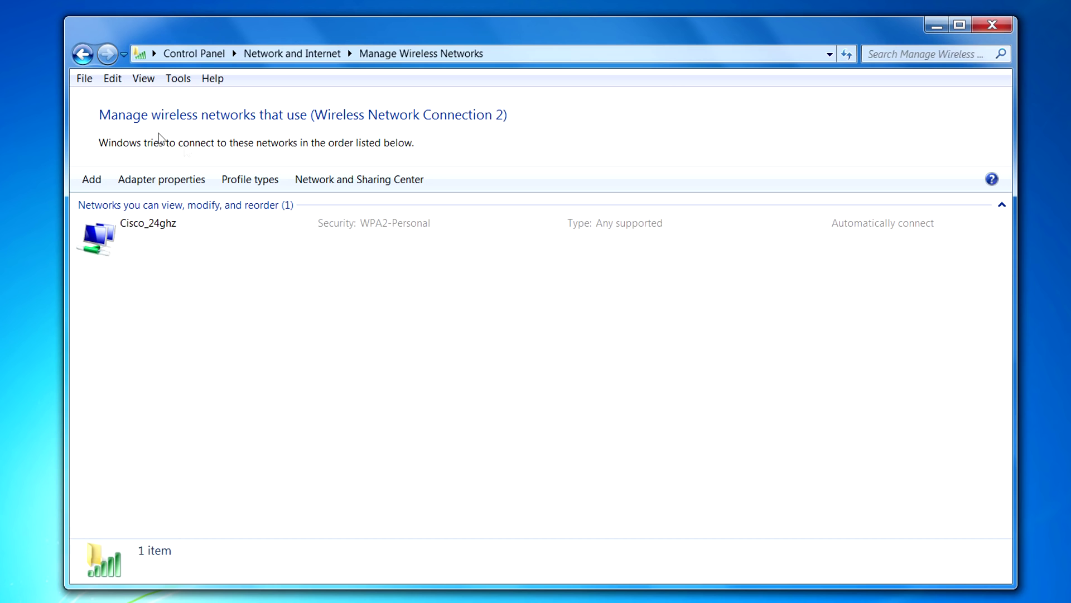
Open the Cisco_24ghz network's security properties and reveal the characters of its saved network security key
click(164, 233)
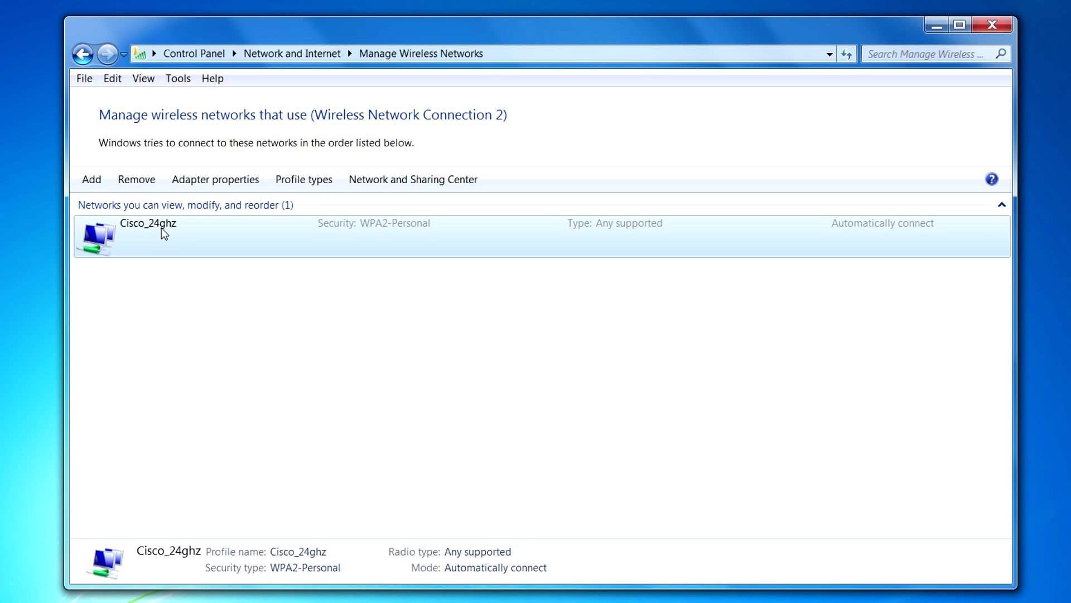
double_click(162, 231)
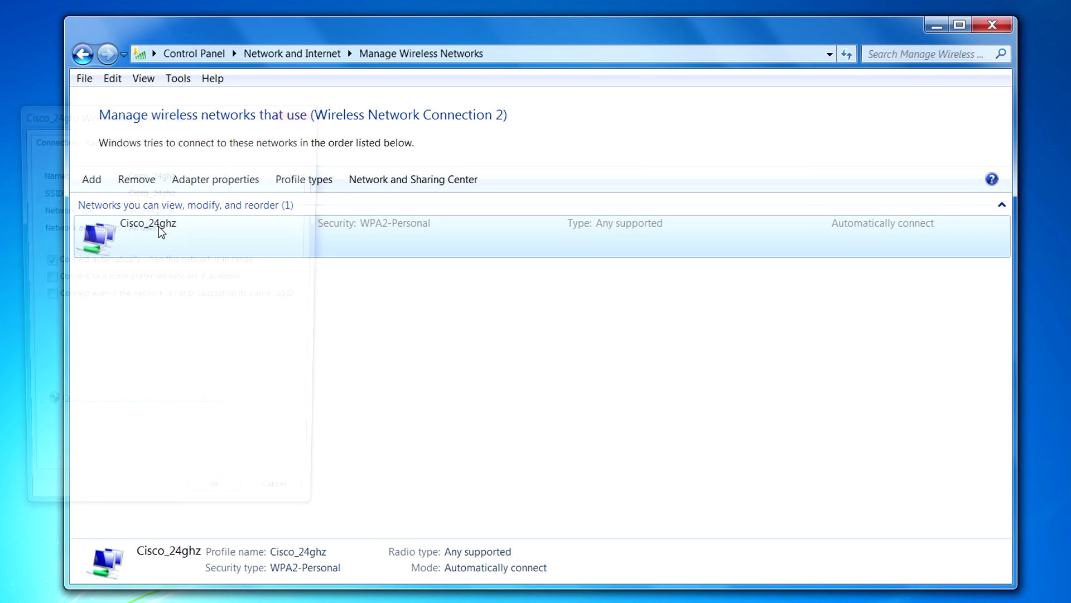
drag(202, 122, 531, 136)
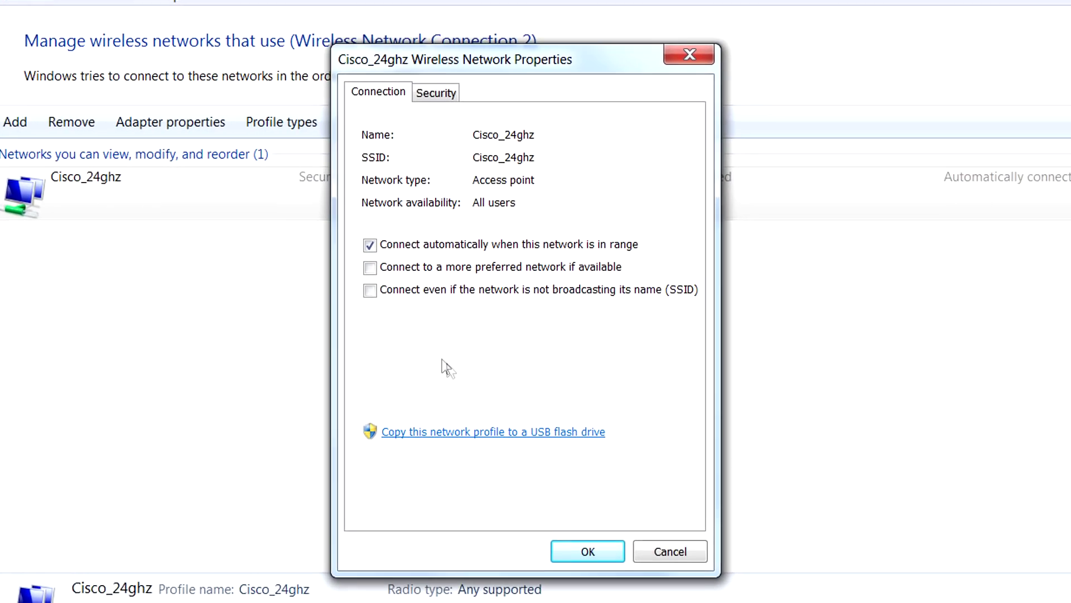
click(436, 152)
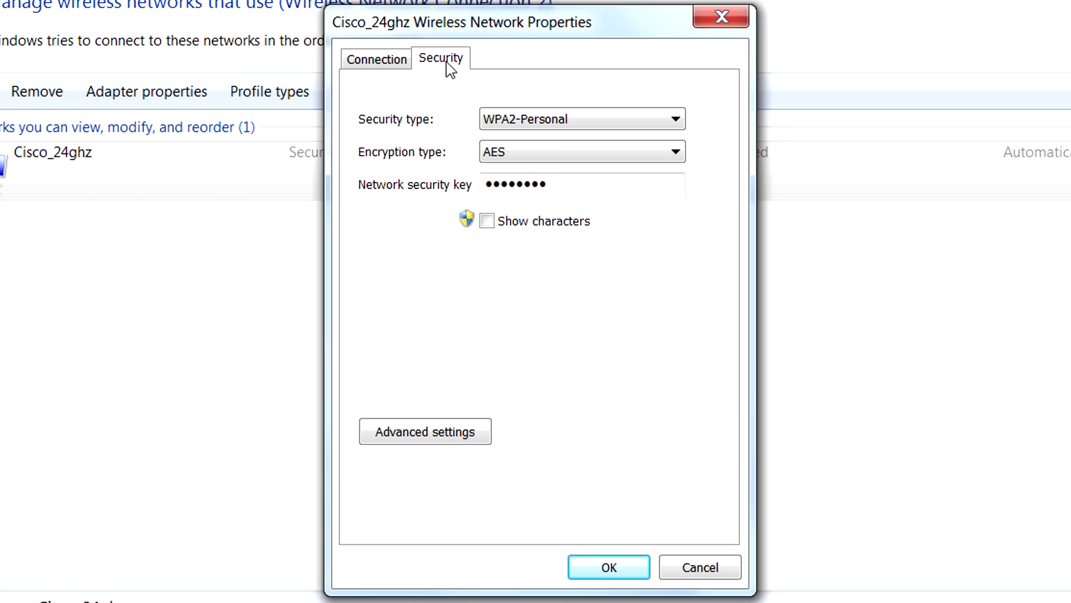
click(488, 222)
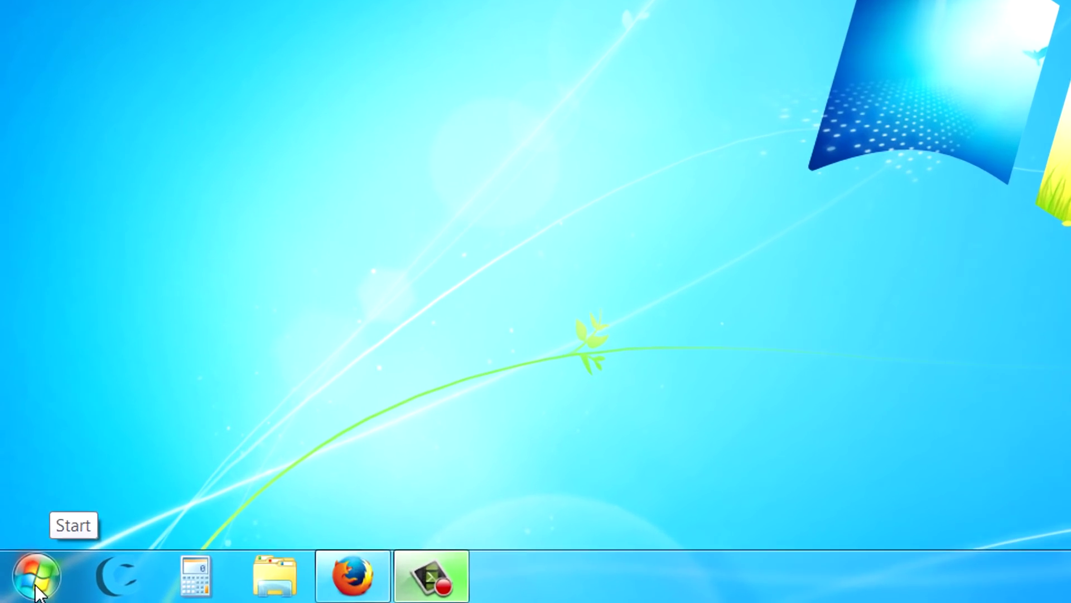
Search for and open Device Manager, and show the devices listed under Network adapters
click(36, 580)
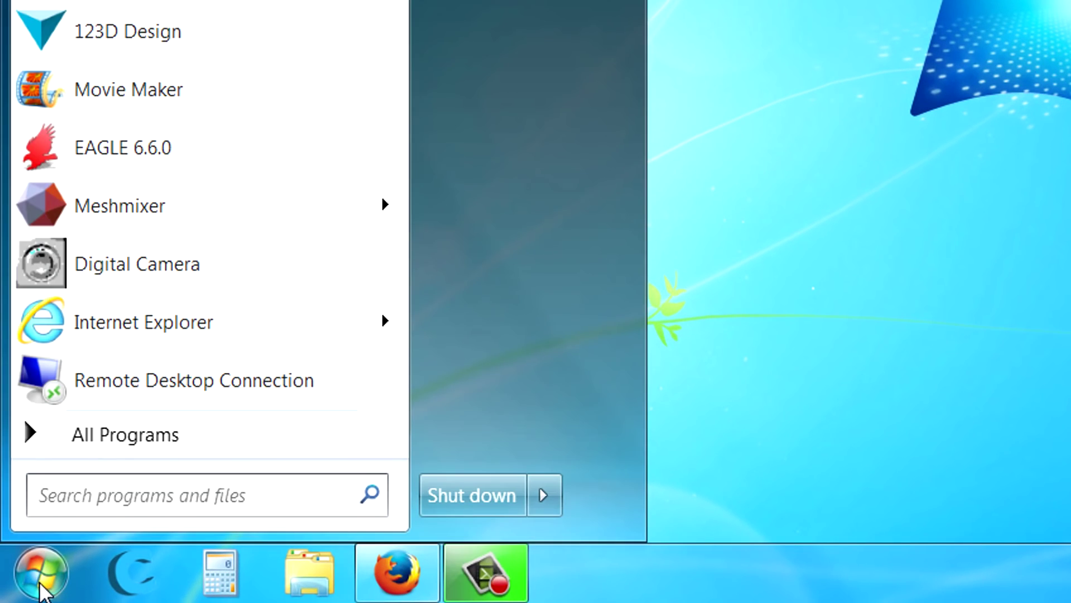
click(118, 498)
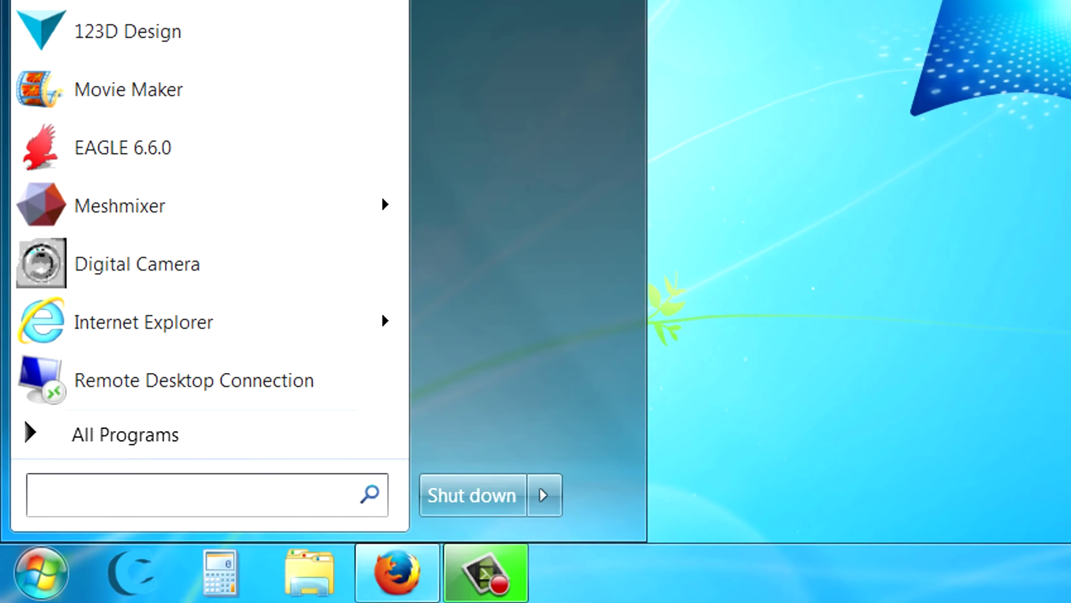
text(devicemanager)
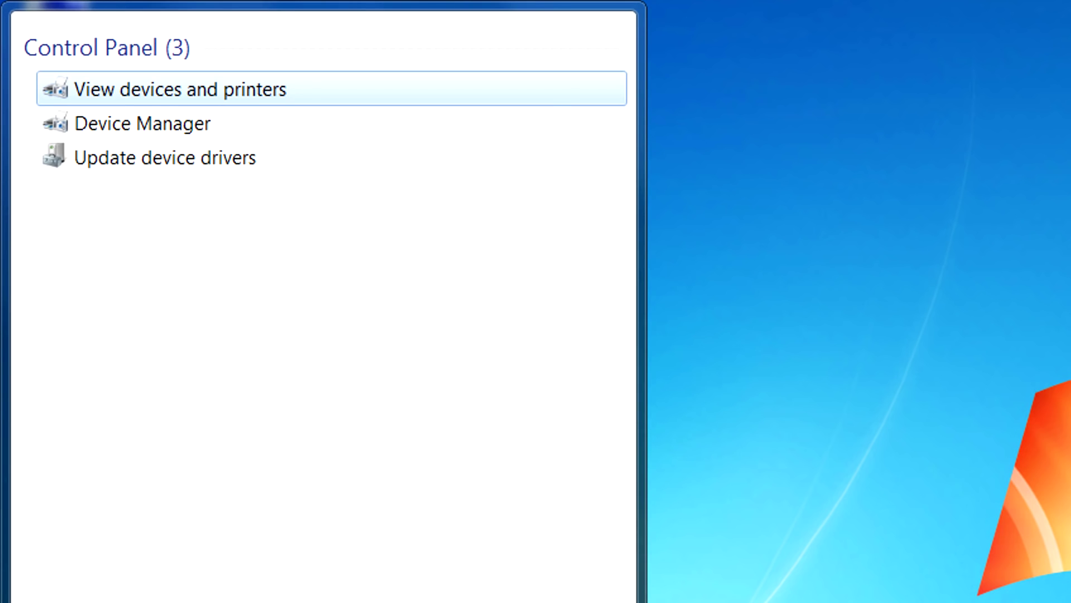
click(152, 130)
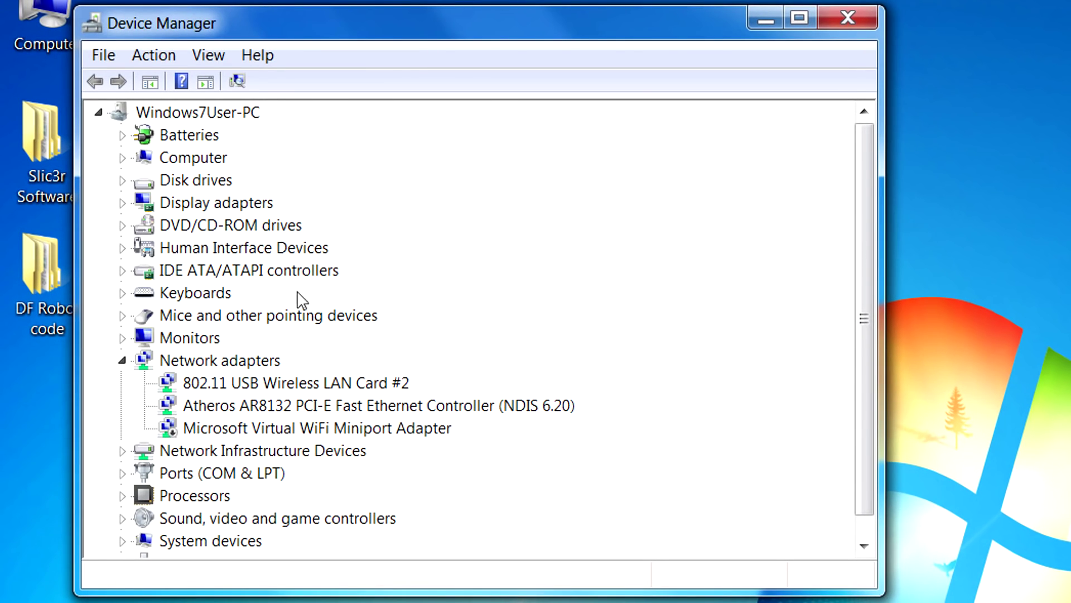
click(123, 361)
click(123, 360)
click(123, 360)
click(123, 360)
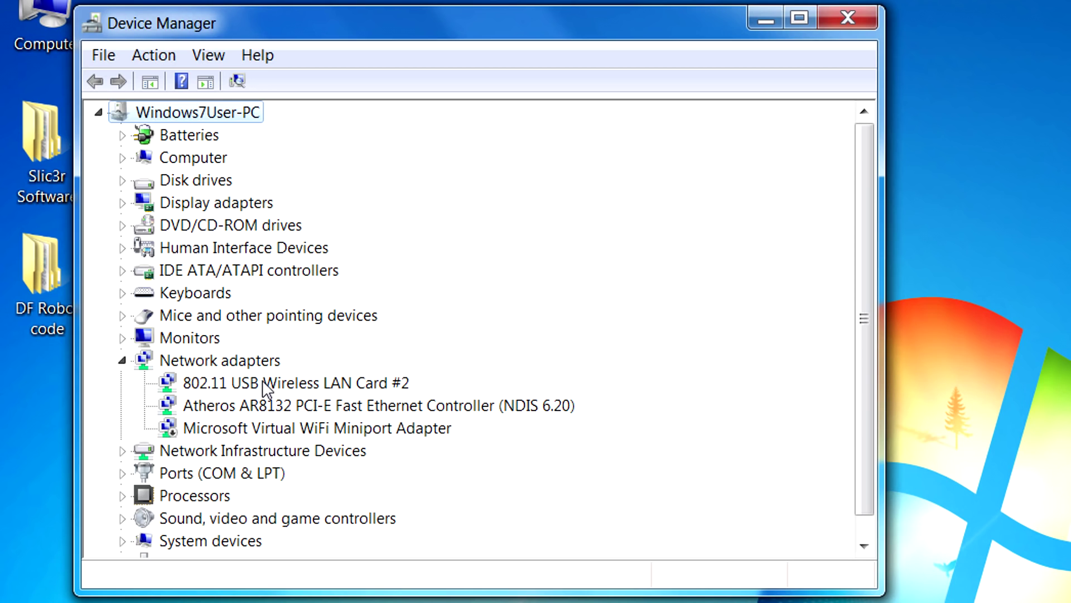
Uninstall the 802.11 USB Wireless LAN Card #2 network adapter from the system
click(290, 385)
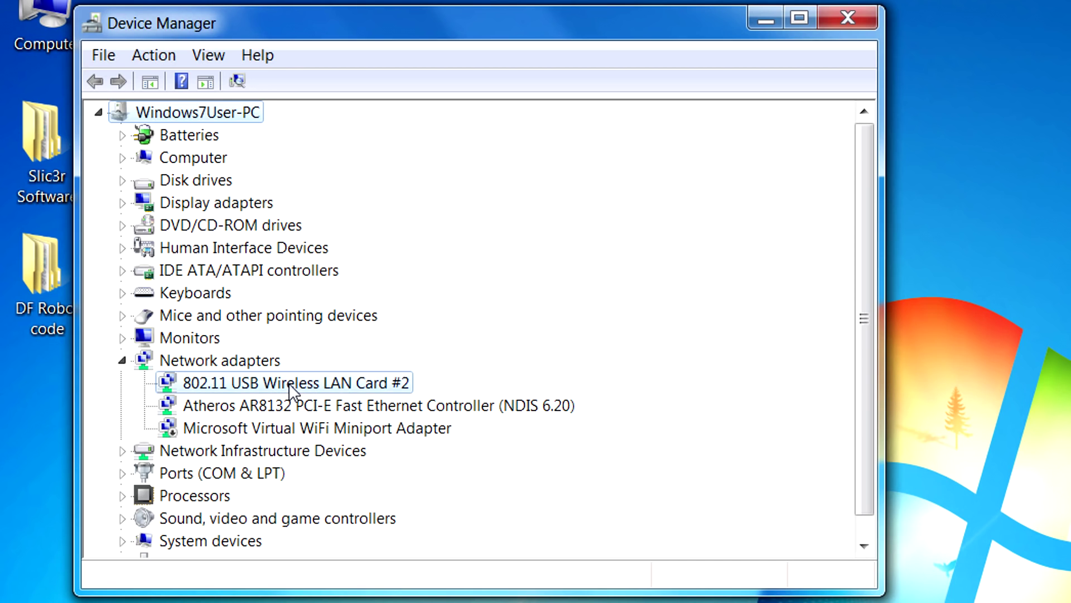
right_click(291, 390)
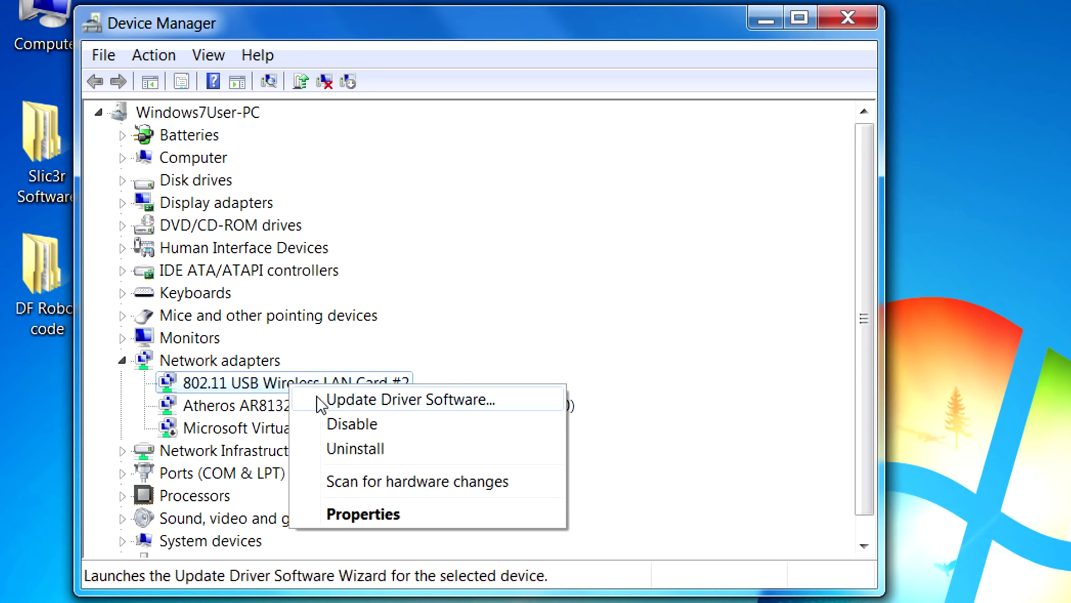
click(358, 449)
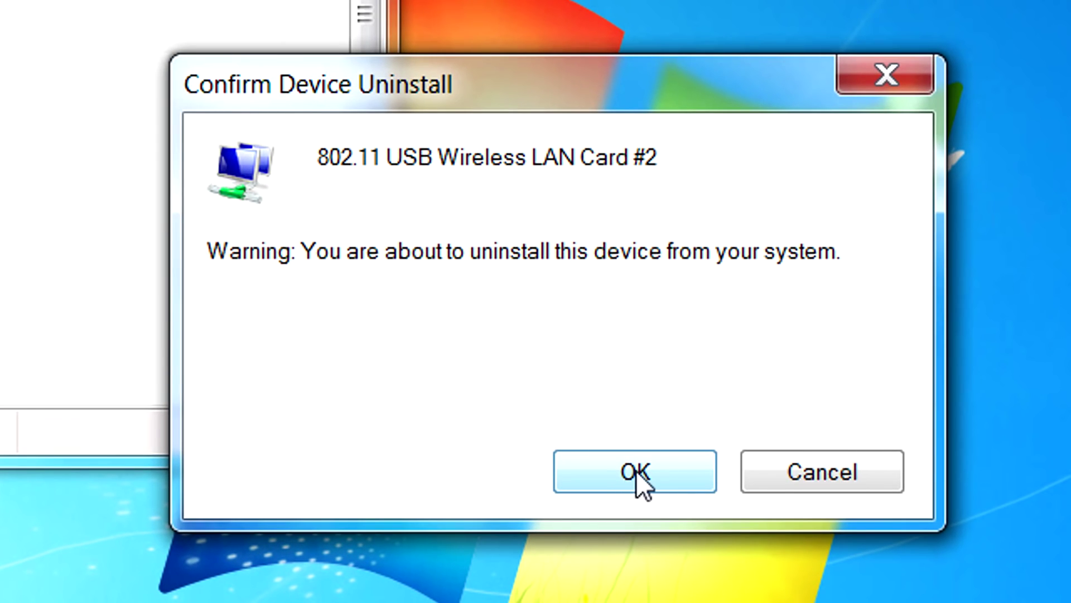
click(636, 471)
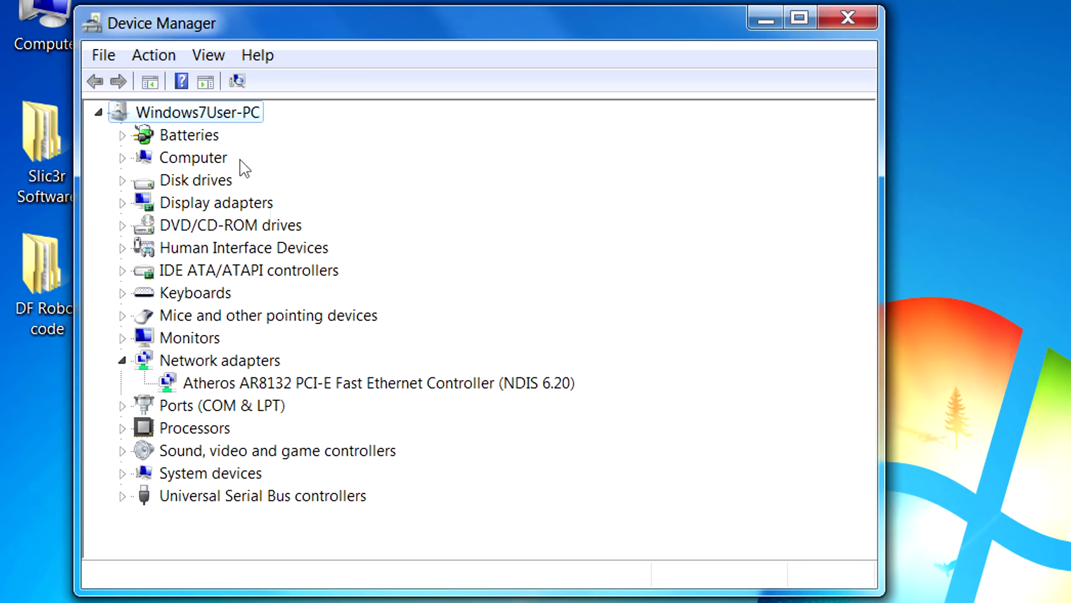
Scan for hardware changes to reinstall the wireless adapter, and close Device Manager
click(149, 55)
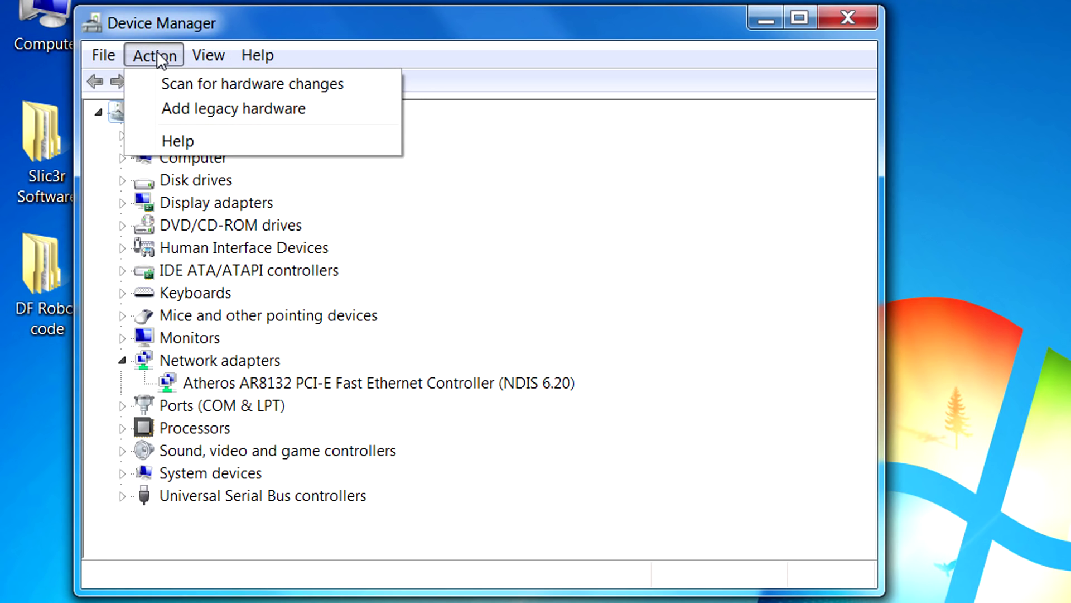
click(178, 85)
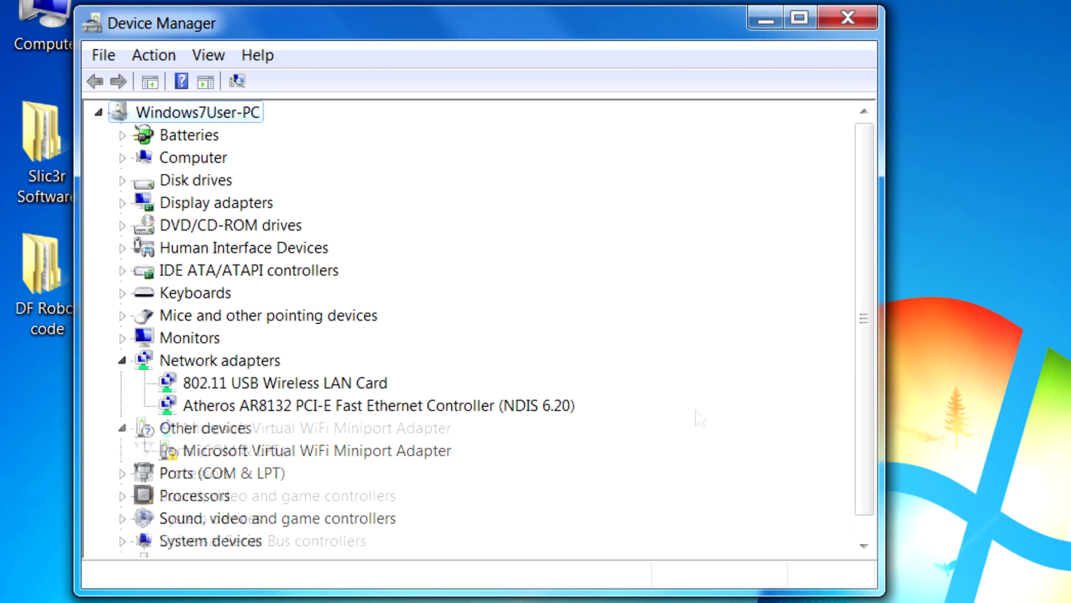
click(847, 17)
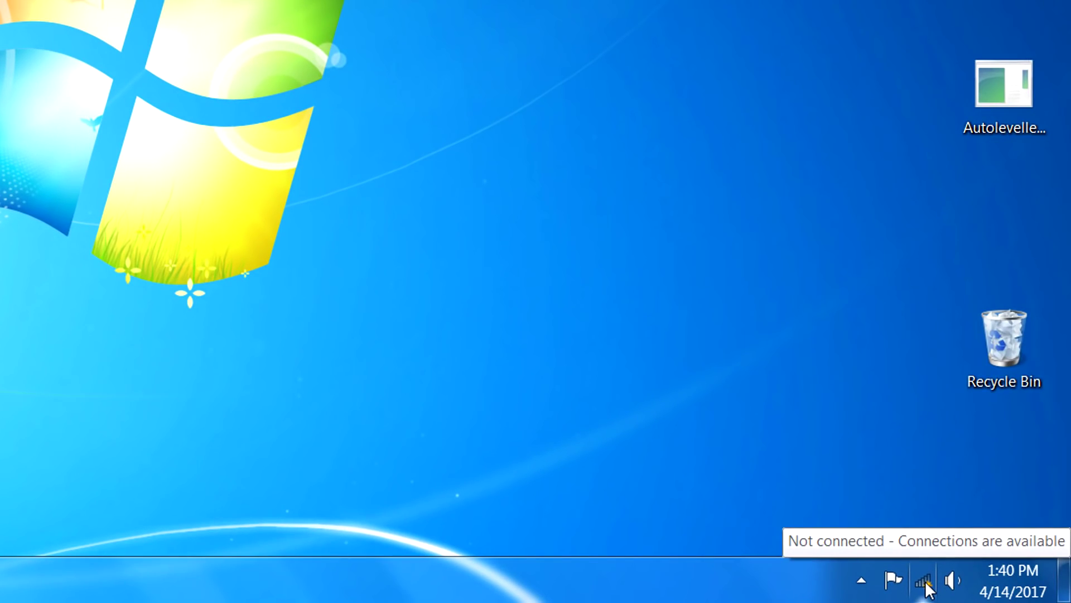
Find Cisco_24ghz among the available wireless networks and start connecting to it with automatic connection enabled
click(924, 583)
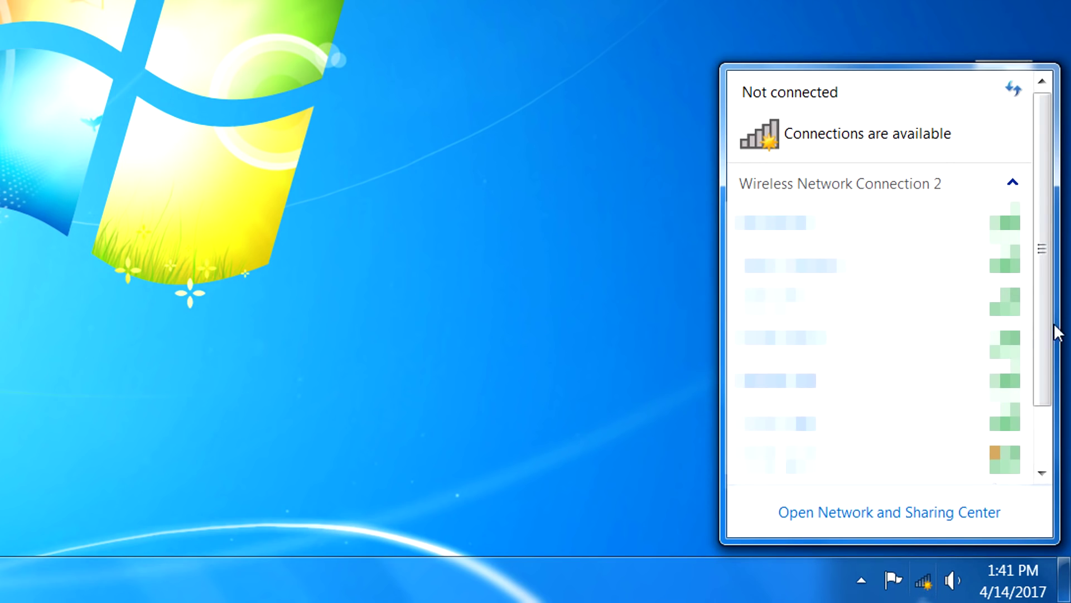
drag(1047, 279, 1060, 371)
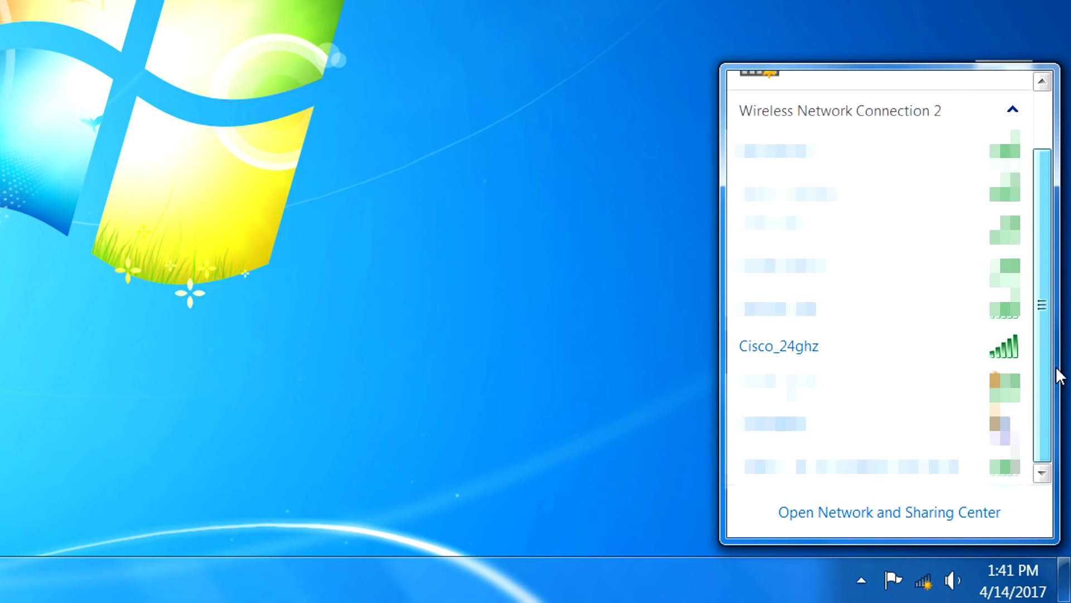
click(822, 362)
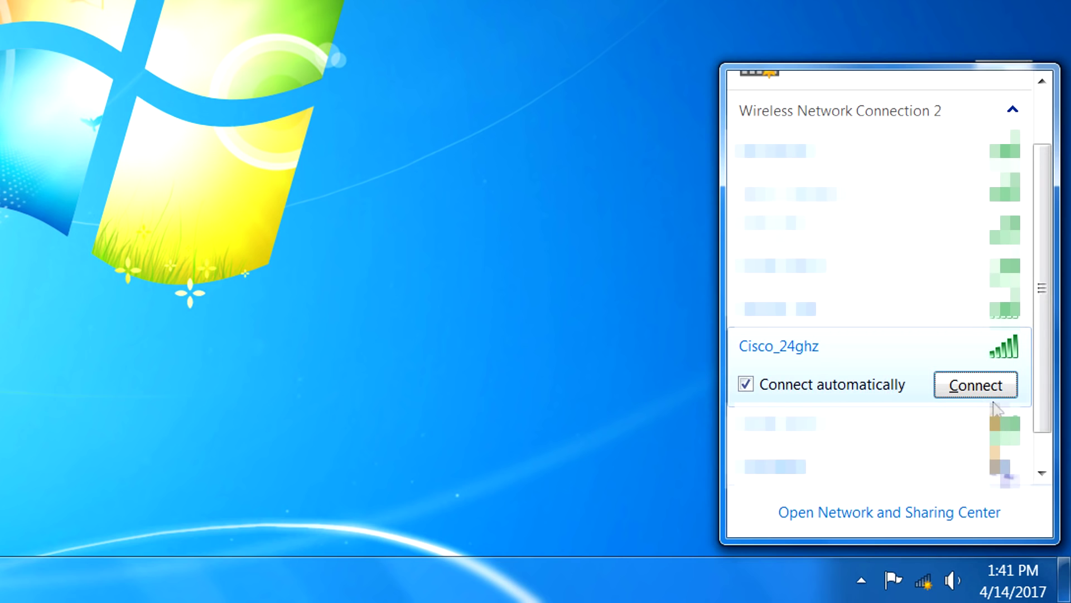
click(998, 391)
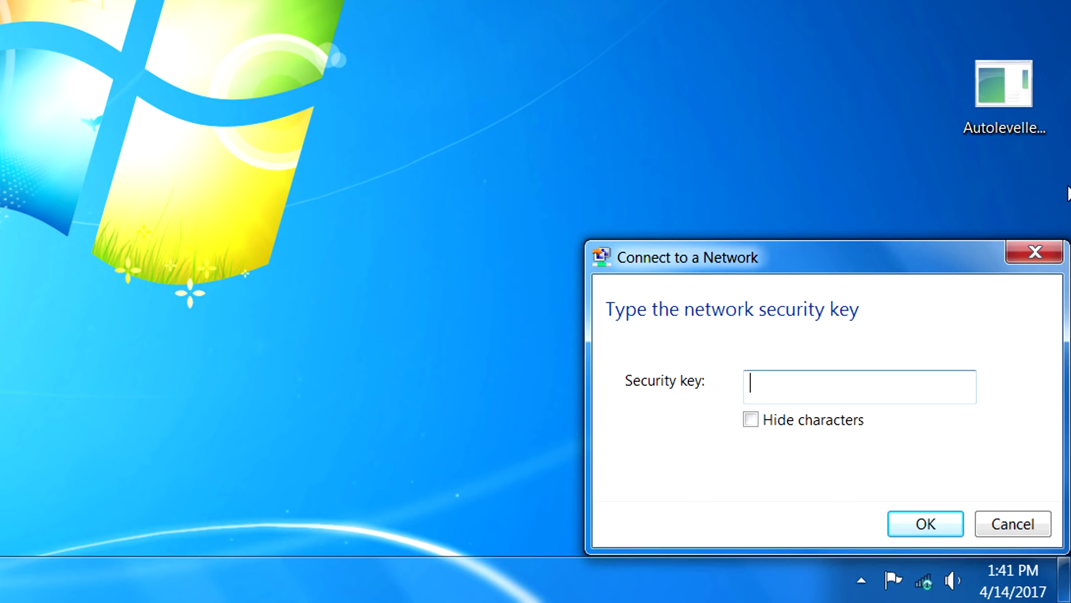
Hide the security key characters, enter the network security key and submit it
click(753, 424)
click(810, 386)
text(*********)
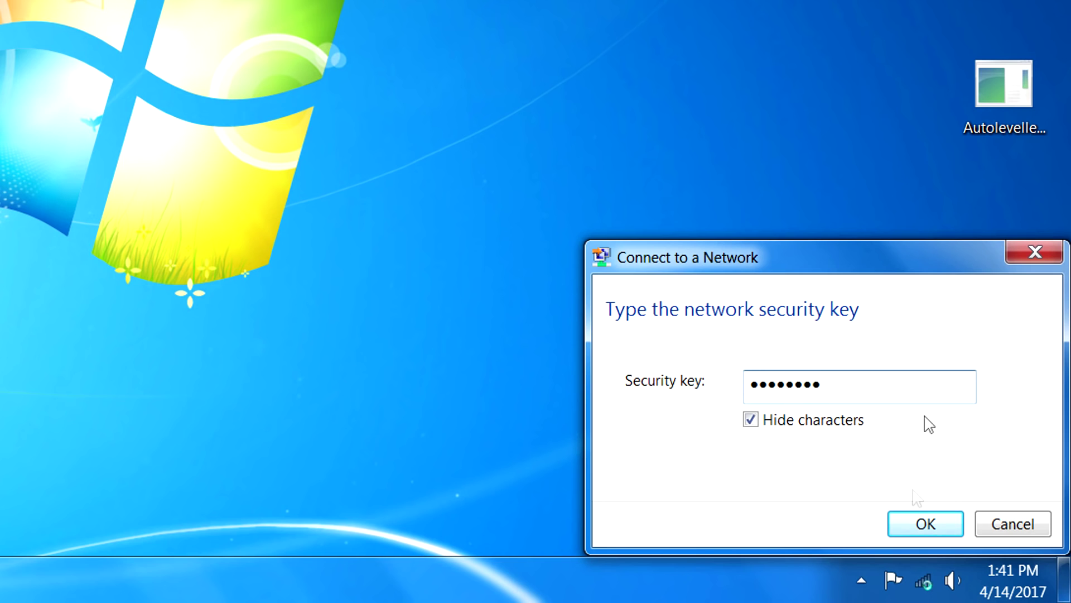
click(924, 525)
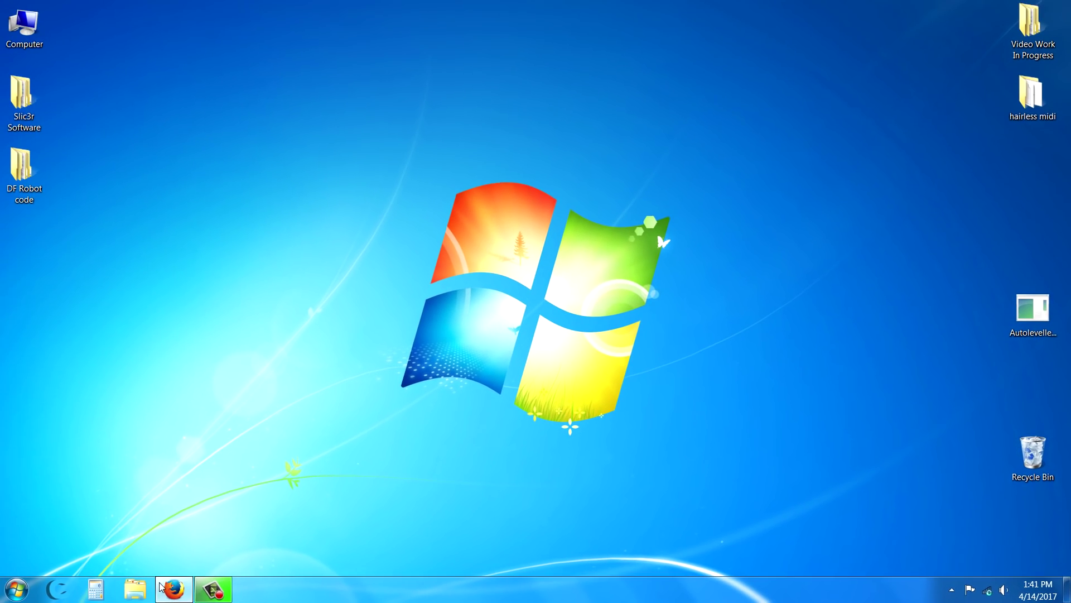
Switch to Firefox and reload the Google page to test the new wireless connection
click(175, 589)
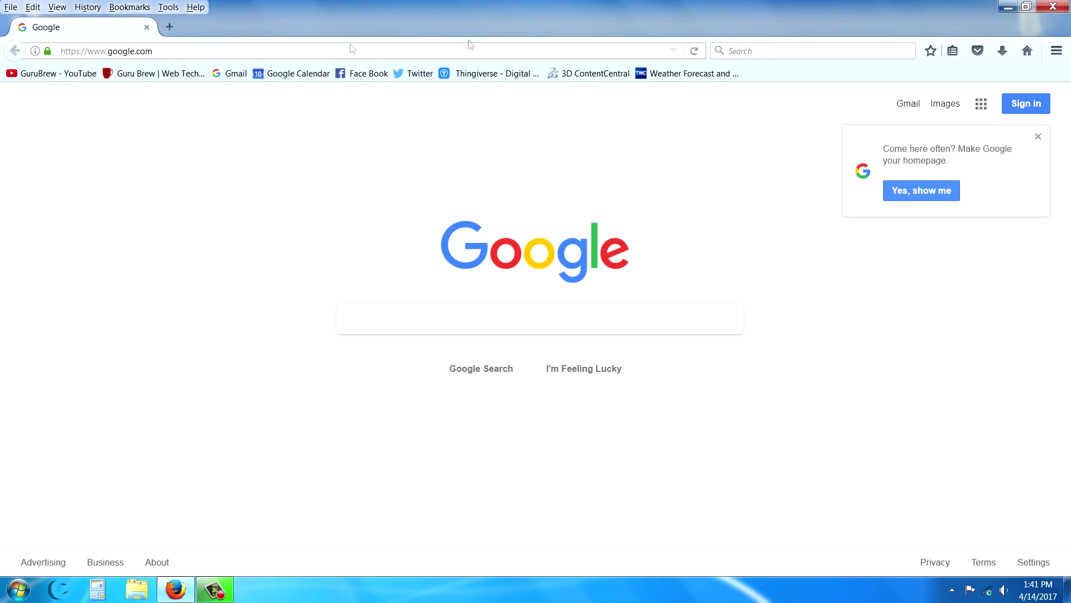
click(694, 52)
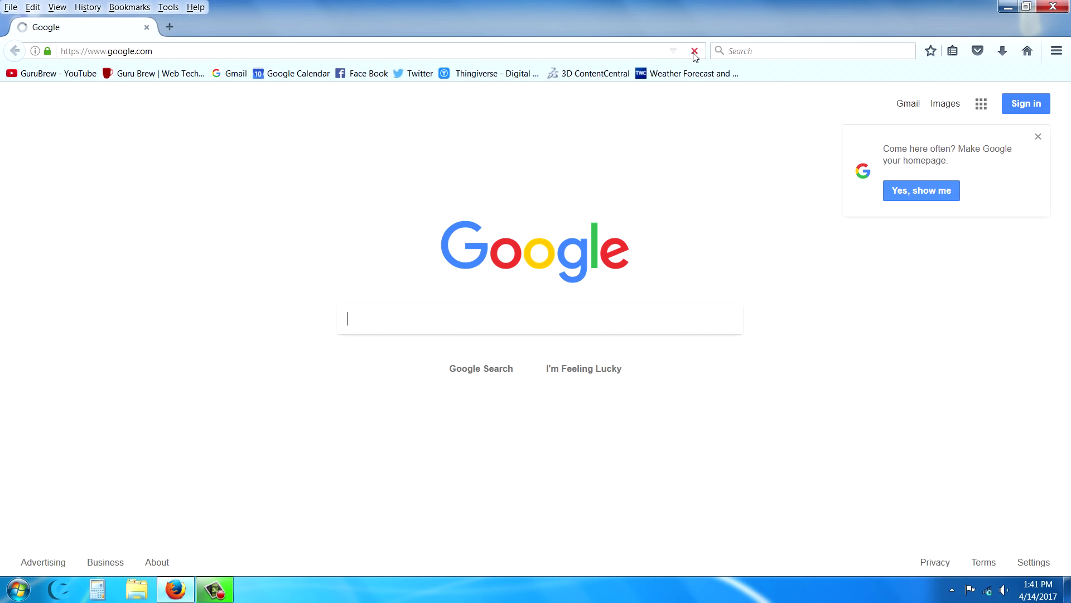